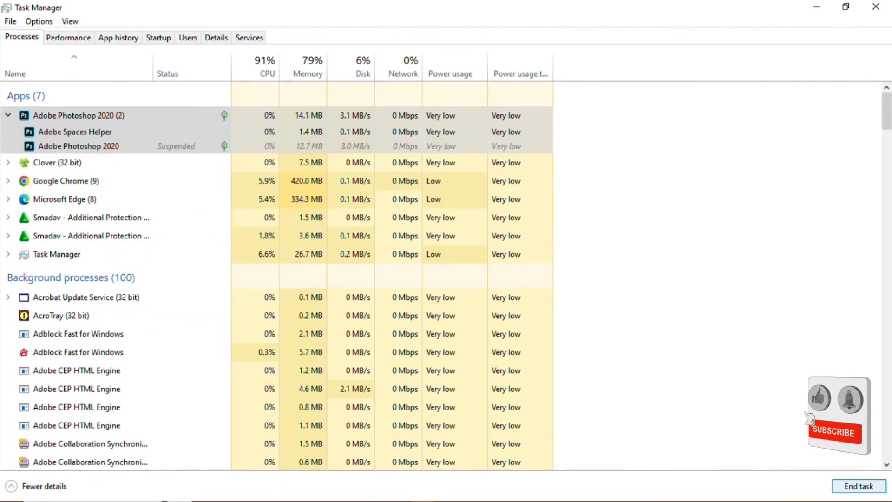
pyautogui.click(69, 38)
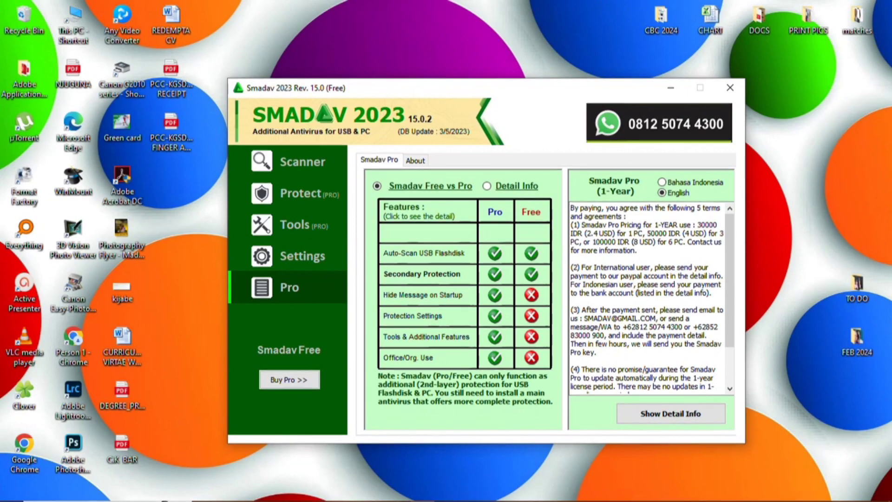
pyautogui.click(437, 274)
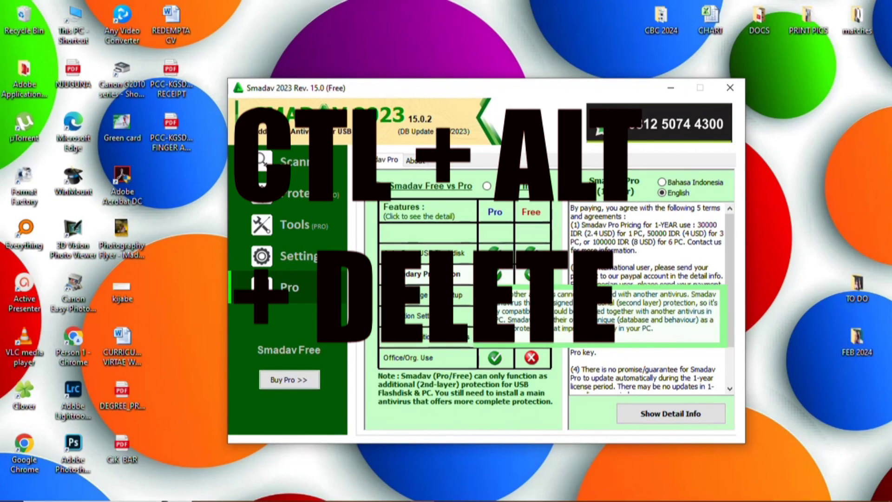
# - Open Task Manager in a maximized window and end the Adobe Acrobat DC task
pyautogui.hotkey('ctrl', 'alt', 'Delete')
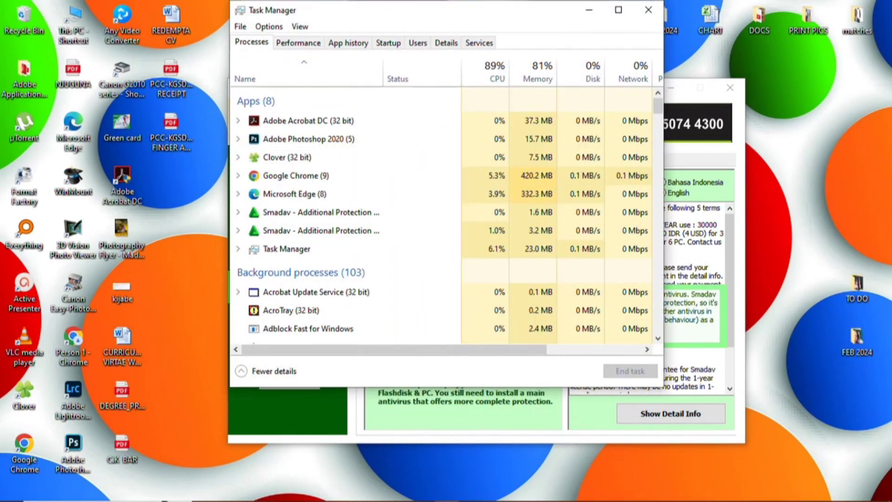
pyautogui.click(619, 10)
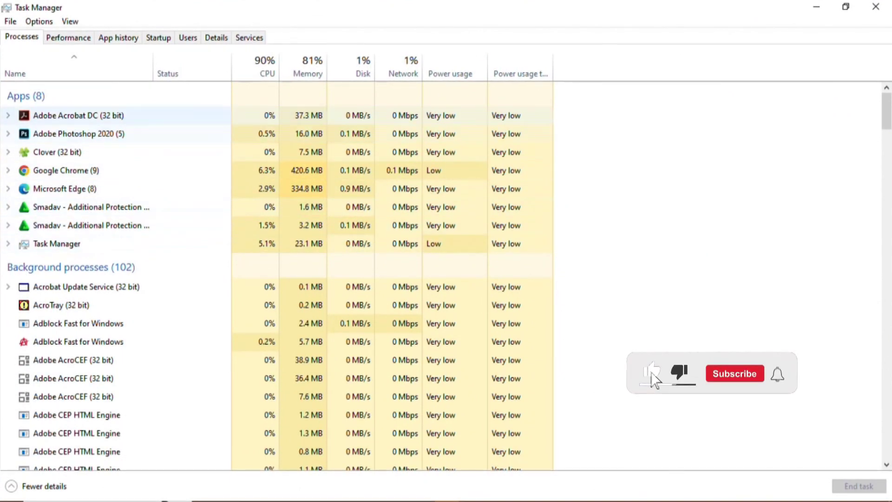
pyautogui.doubleClick(78, 115)
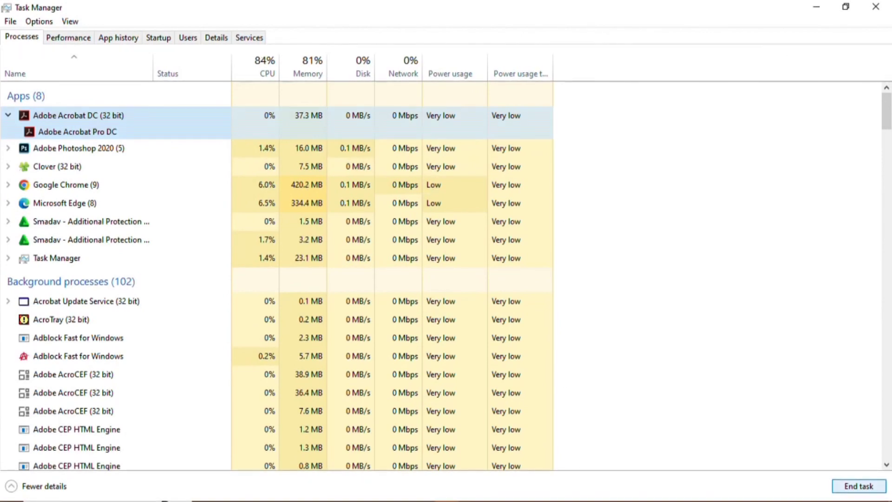
pyautogui.click(859, 486)
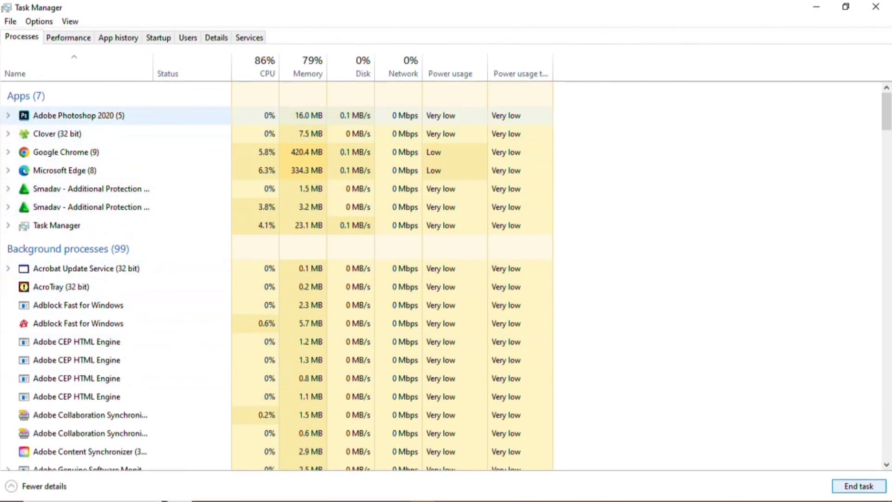
# - Expand the Adobe Photoshop 2020 process group and end its task
pyautogui.click(79, 116)
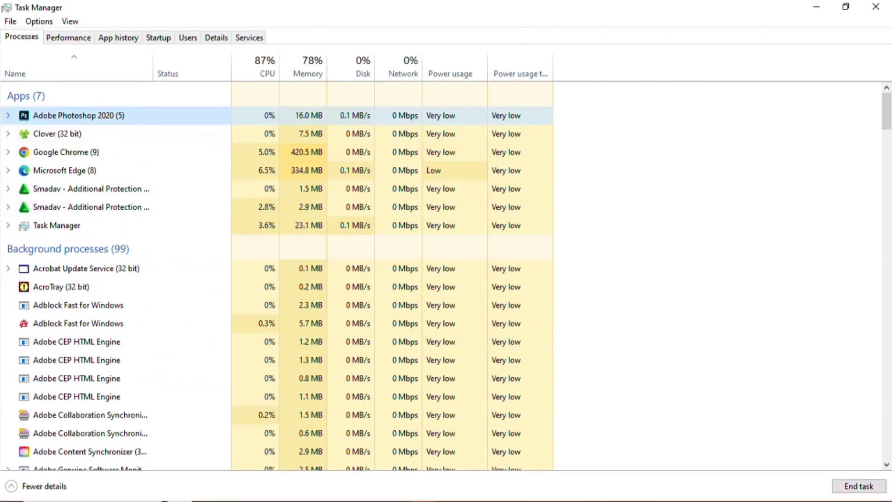
pyautogui.click(8, 115)
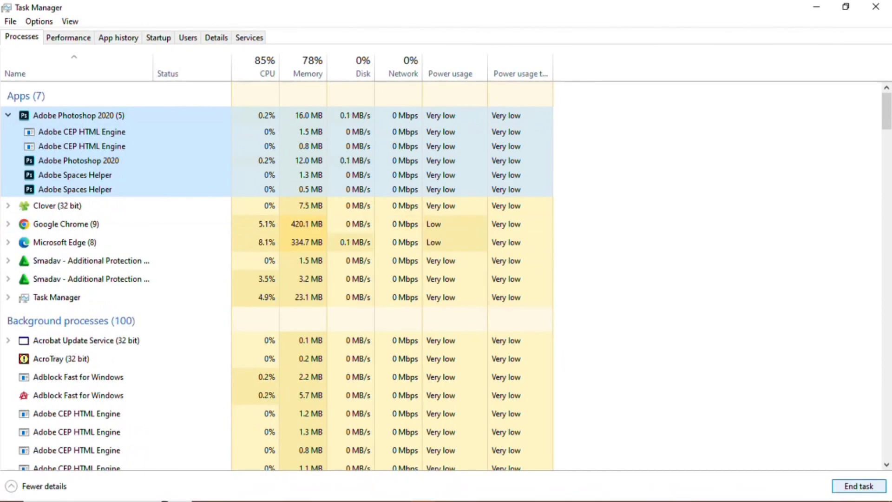
pyautogui.click(859, 485)
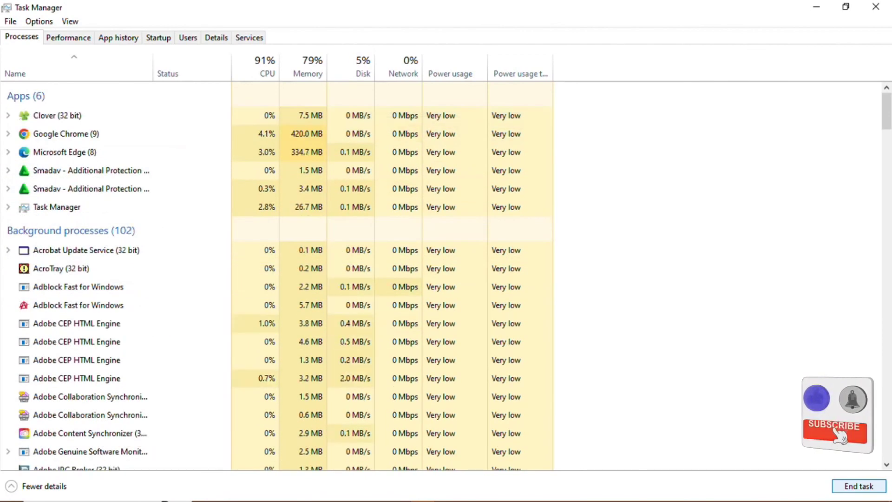
# - End both running Smadav - Additional Protection tasks, one after the other
pyautogui.click(91, 171)
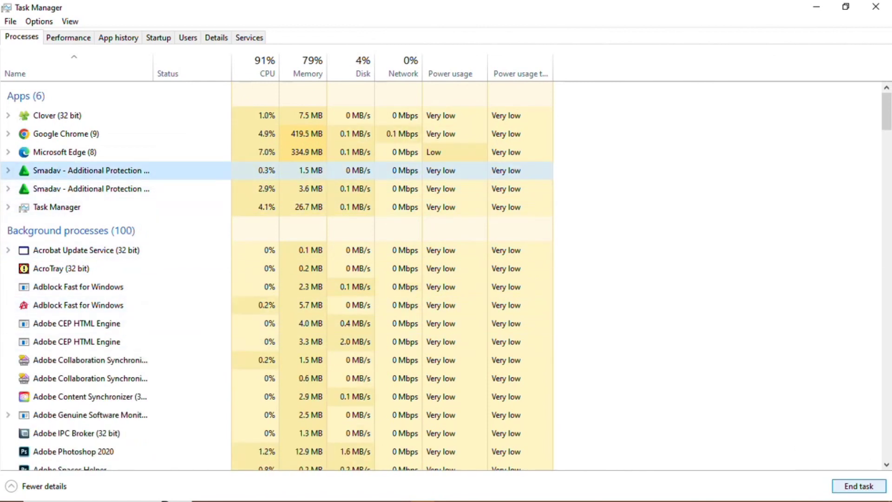
pyautogui.click(858, 486)
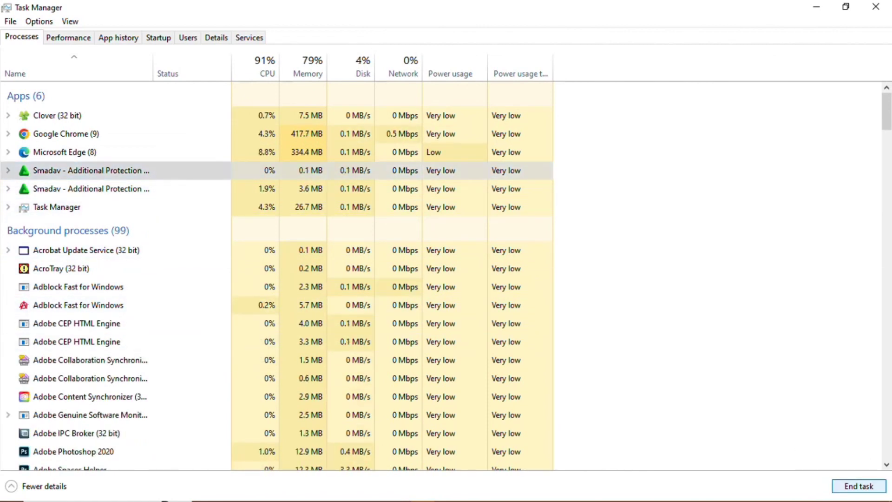
pyautogui.press('Return')
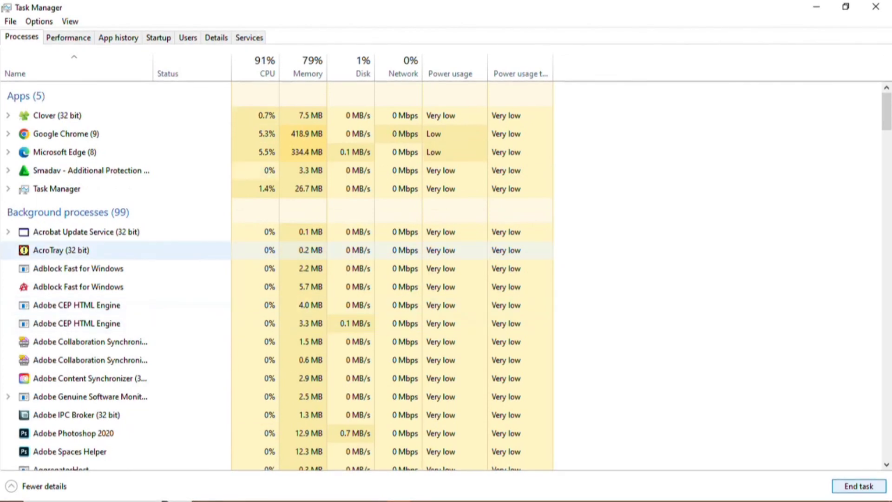
pyautogui.click(8, 171)
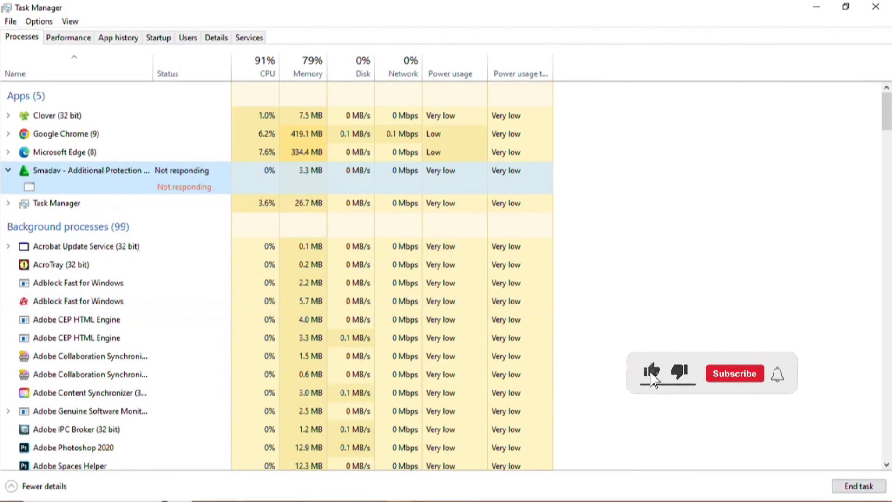
pyautogui.click(859, 486)
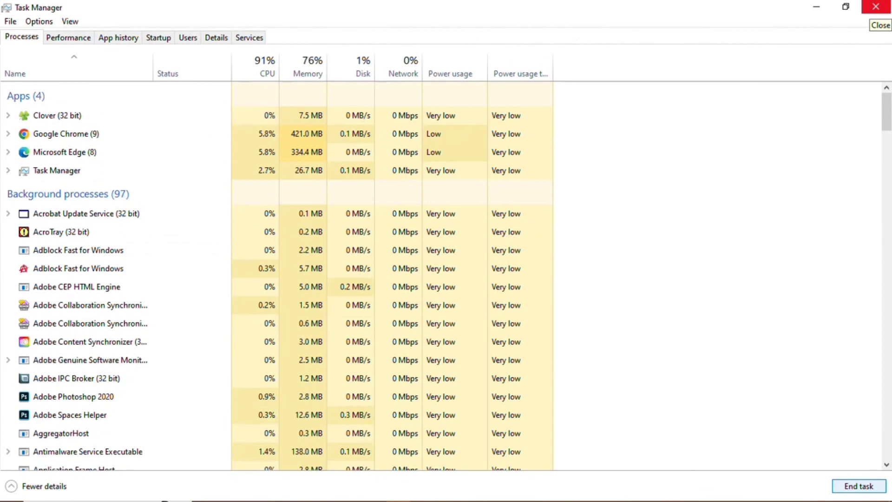
# - Restore Task Manager to a smaller window and check the memory, CPU and Ethernet performance graphs
pyautogui.click(69, 37)
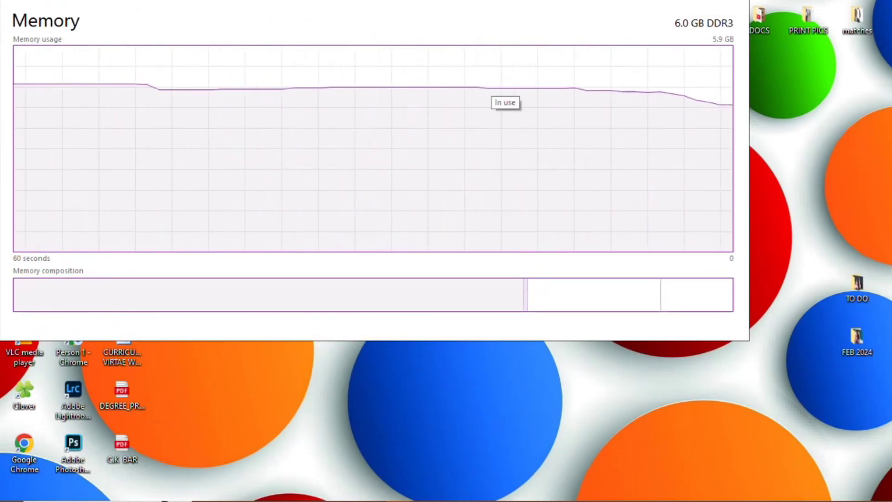
pyautogui.moveTo(585, 134); pyautogui.dragTo(608, 185)
pyautogui.doubleClick(396, 199)
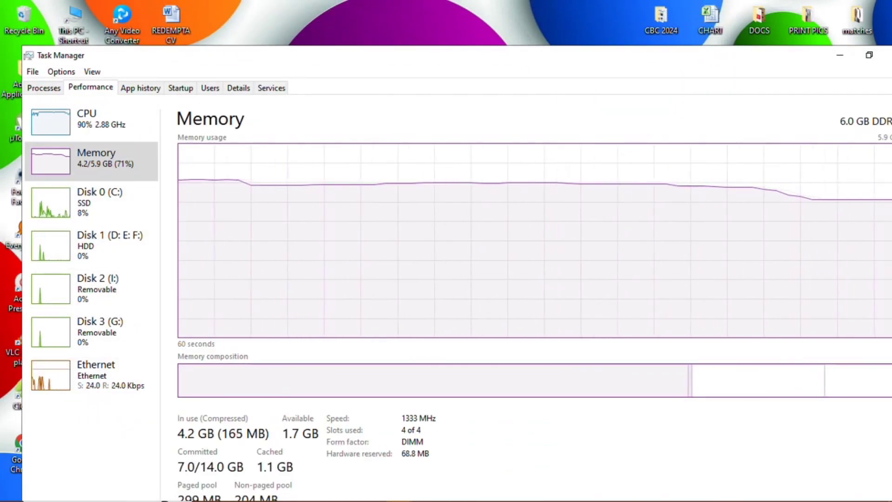
pyautogui.moveTo(395, 52); pyautogui.dragTo(363, 9)
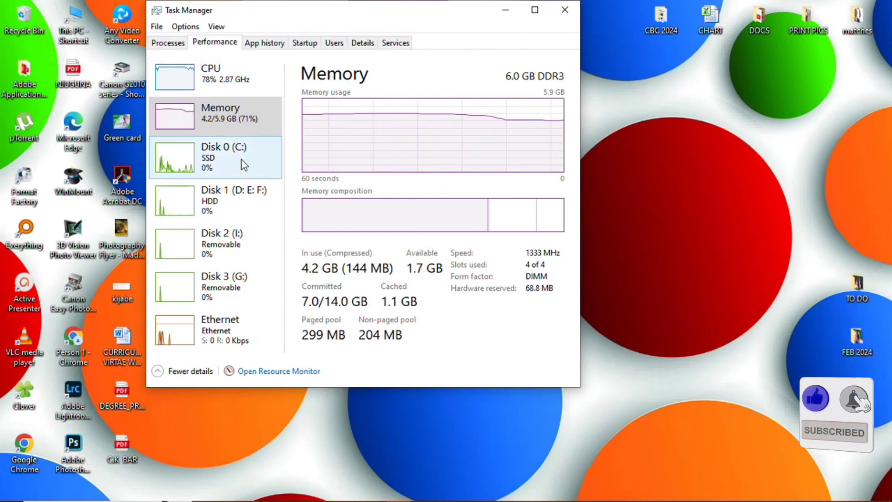
pyautogui.click(241, 83)
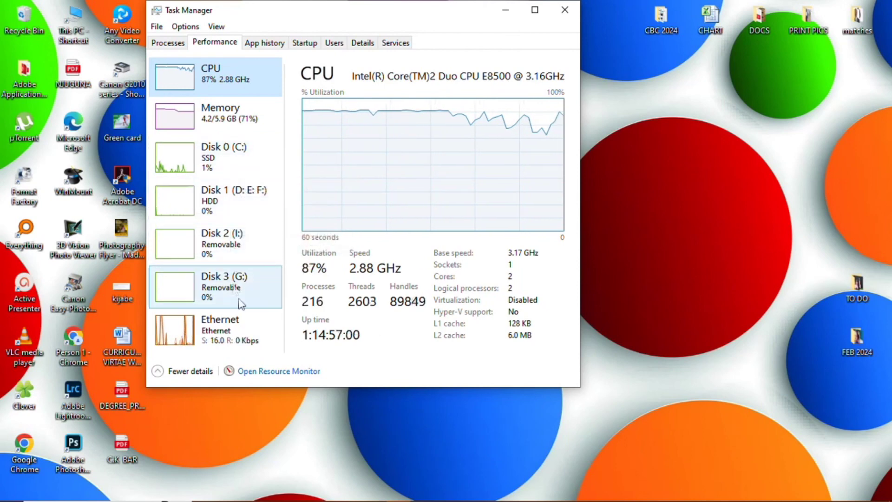
pyautogui.click(246, 342)
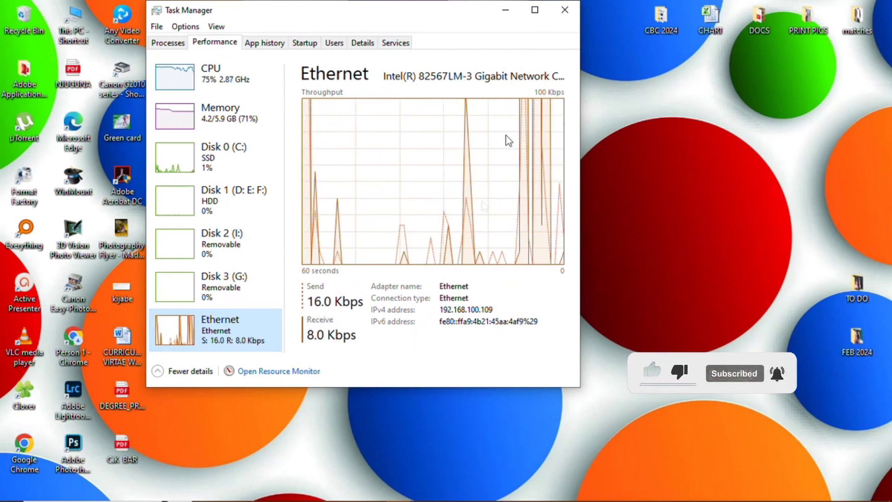
# - Maximize Task Manager and look through the per-user resource usage, startup programs, process details and app history
pyautogui.click(535, 8)
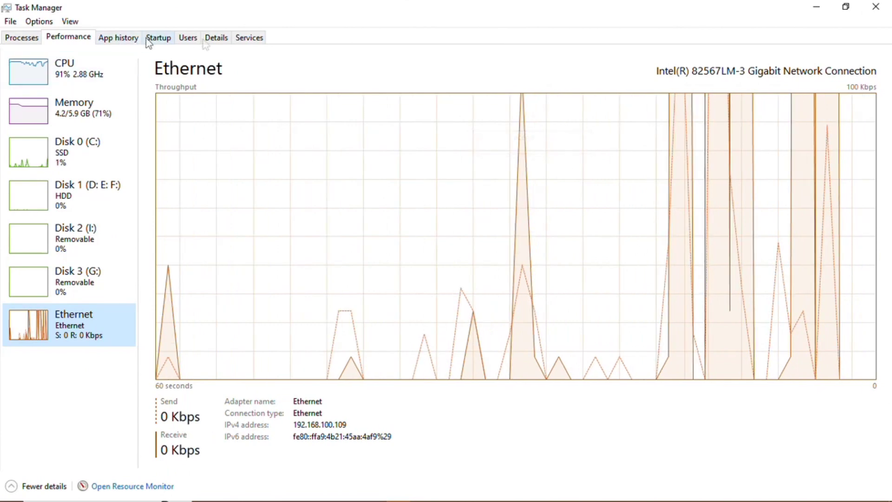
pyautogui.click(191, 40)
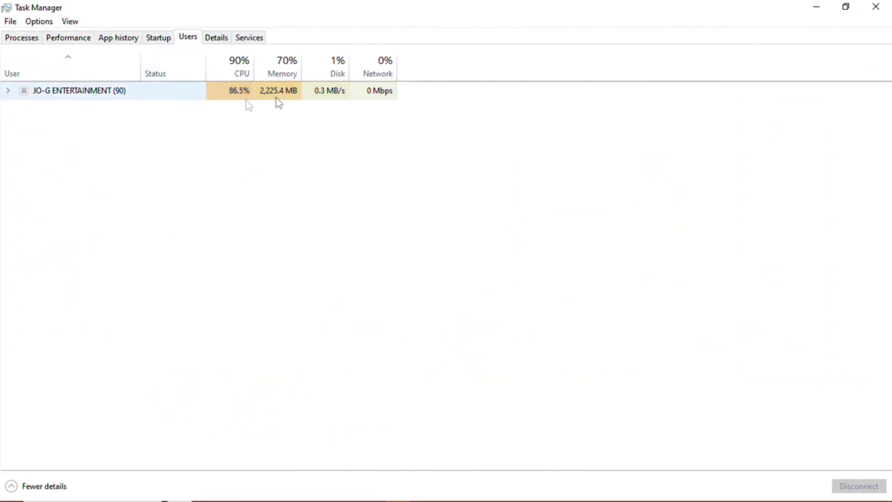
pyautogui.click(158, 37)
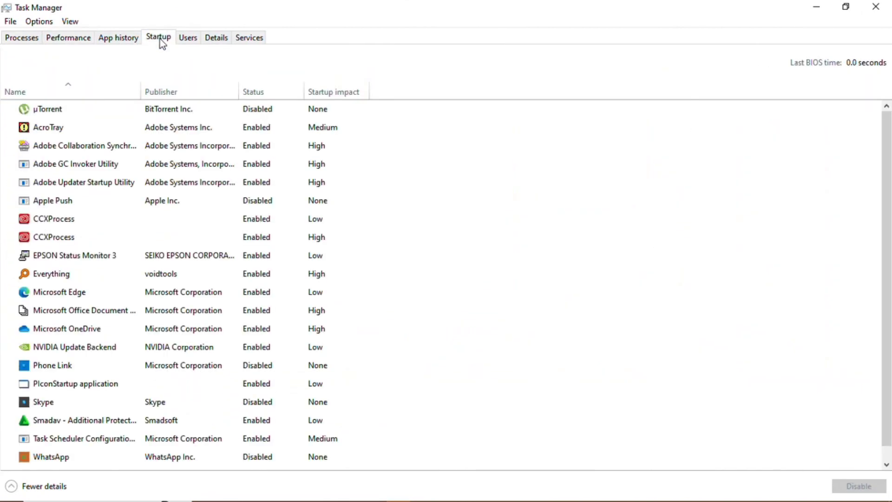
pyautogui.click(225, 37)
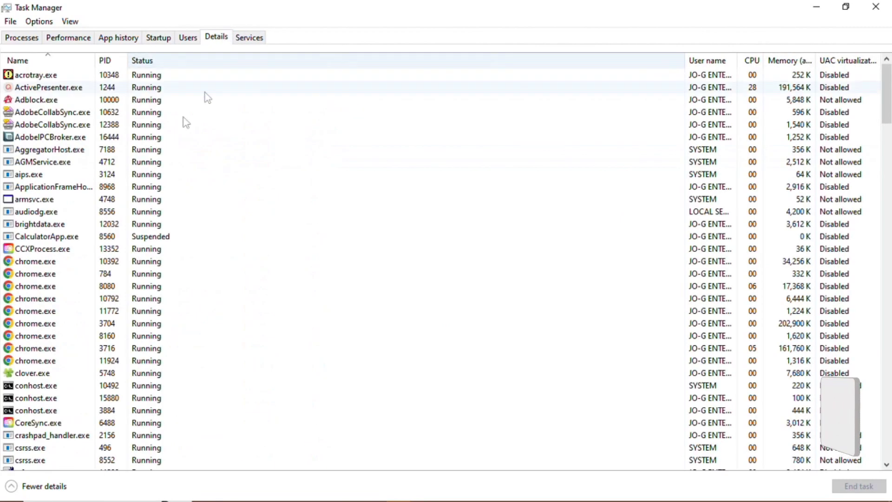
pyautogui.click(111, 39)
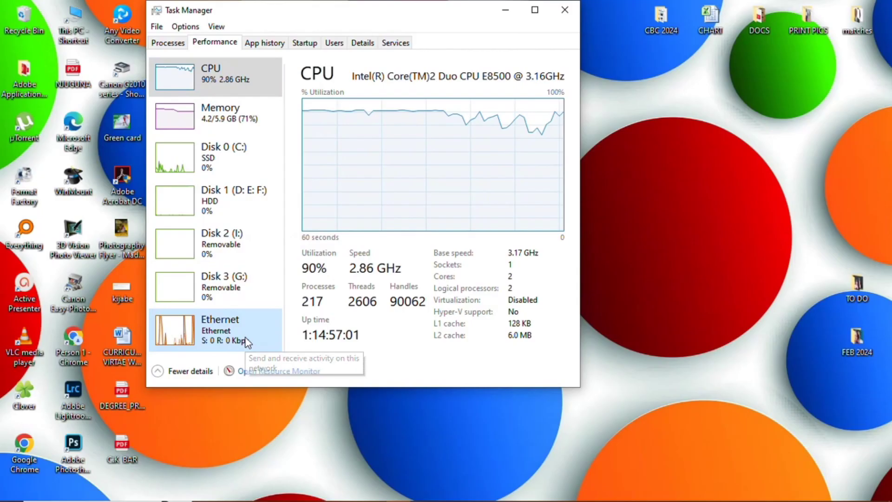
# - Review the Ethernet throughput again with Task Manager maximized, along with the users, startup programs, process details and app history
pyautogui.click(239, 339)
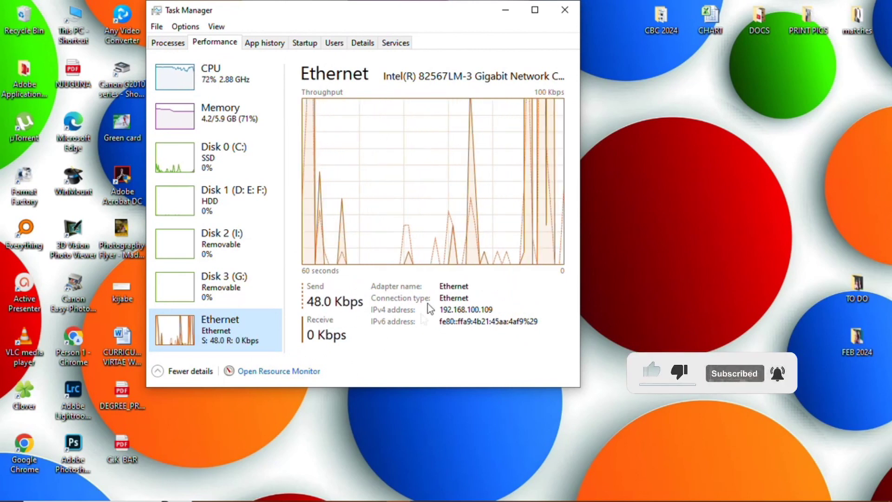
pyautogui.click(536, 8)
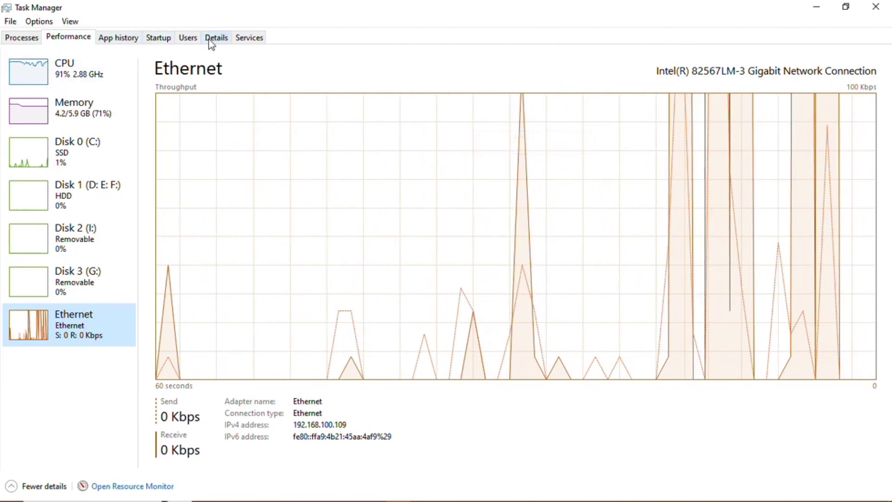
pyautogui.click(189, 40)
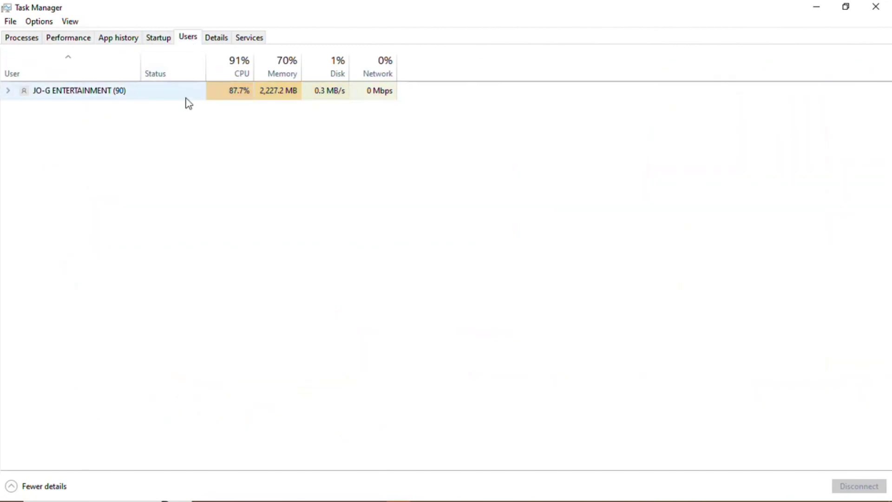
pyautogui.click(160, 38)
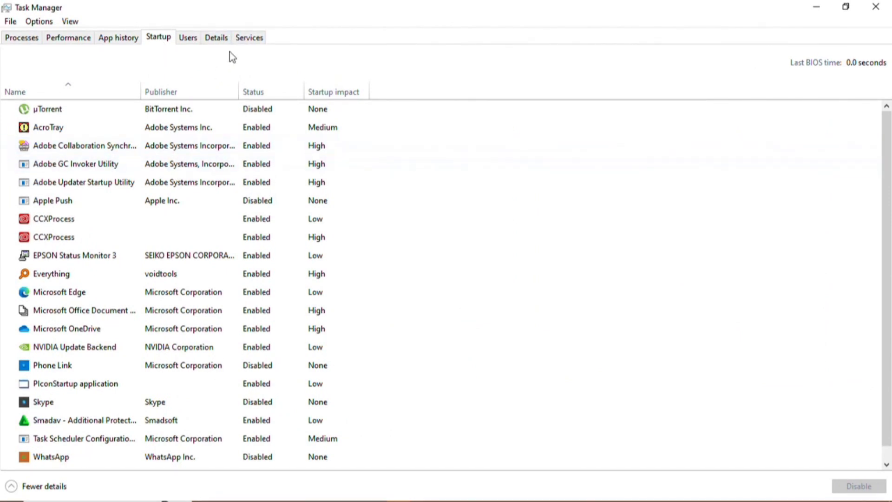
pyautogui.click(225, 36)
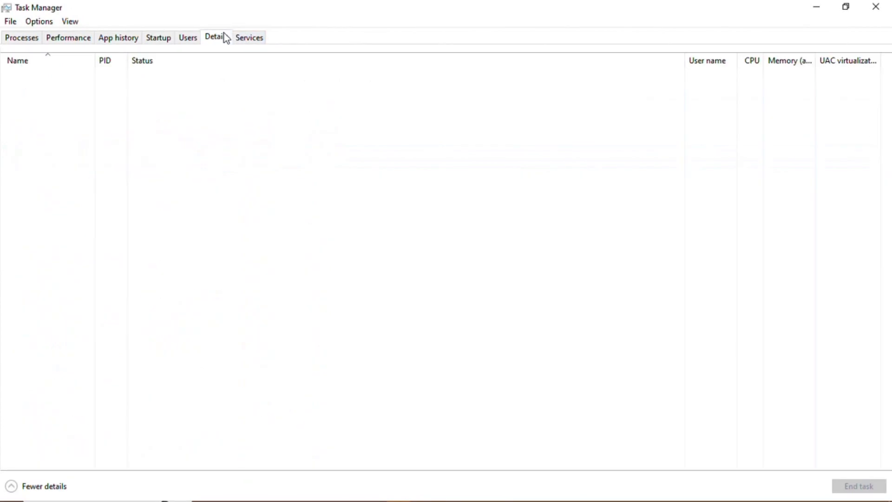
pyautogui.click(110, 37)
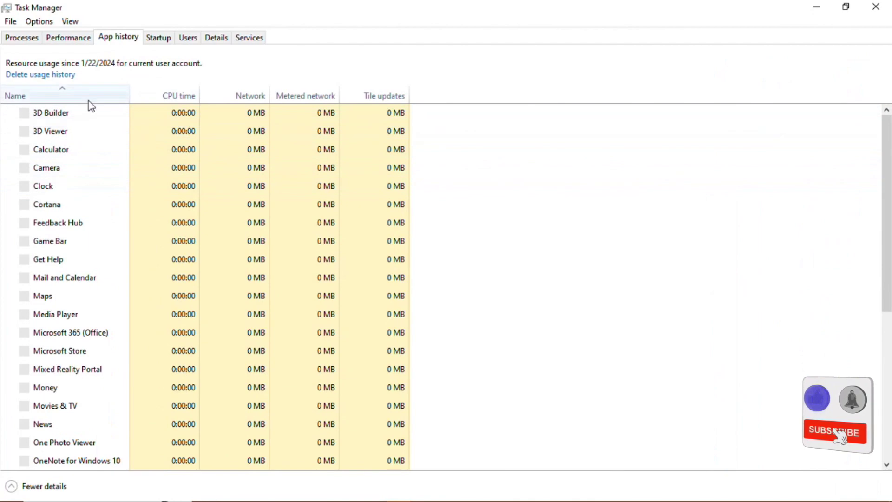
# - Go back to the performance overview and examine the CPU utilization graph and processor details
pyautogui.click(75, 43)
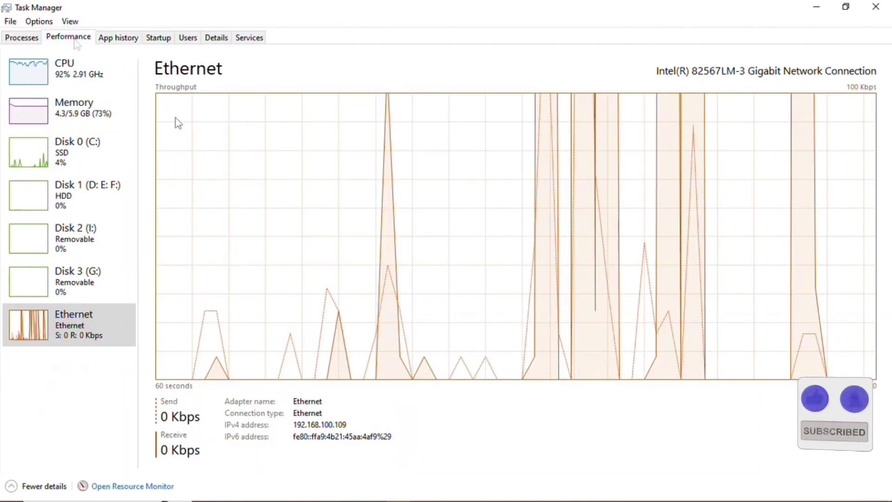
pyautogui.click(93, 79)
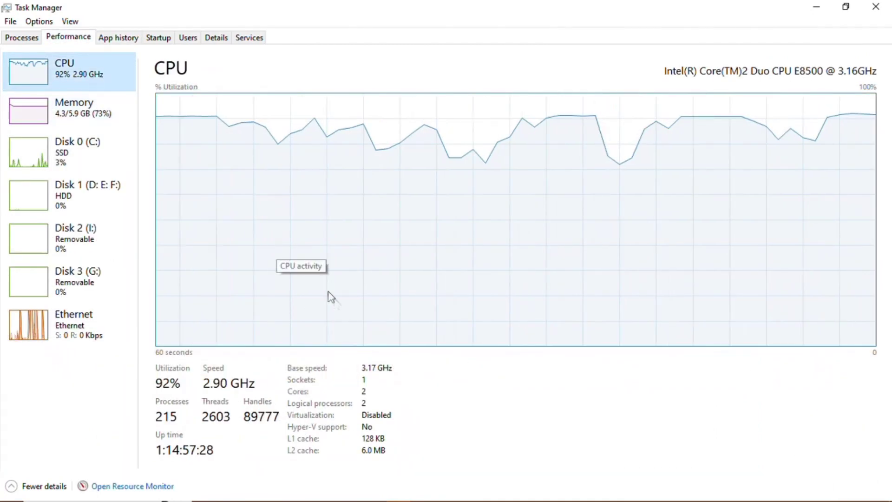